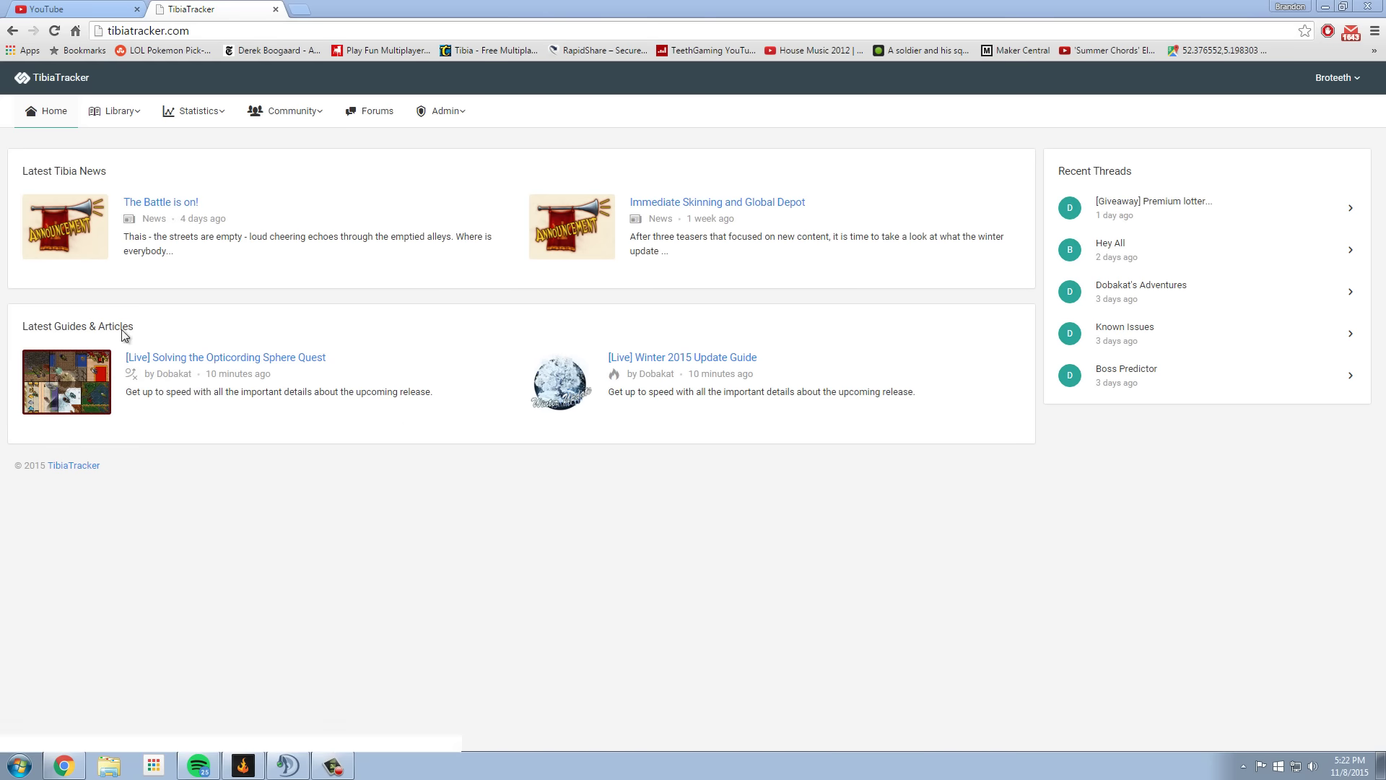
# Step: Browse the Library, Statistics and Community dropdown menus in the navigation bar
pyautogui.click(130, 116)
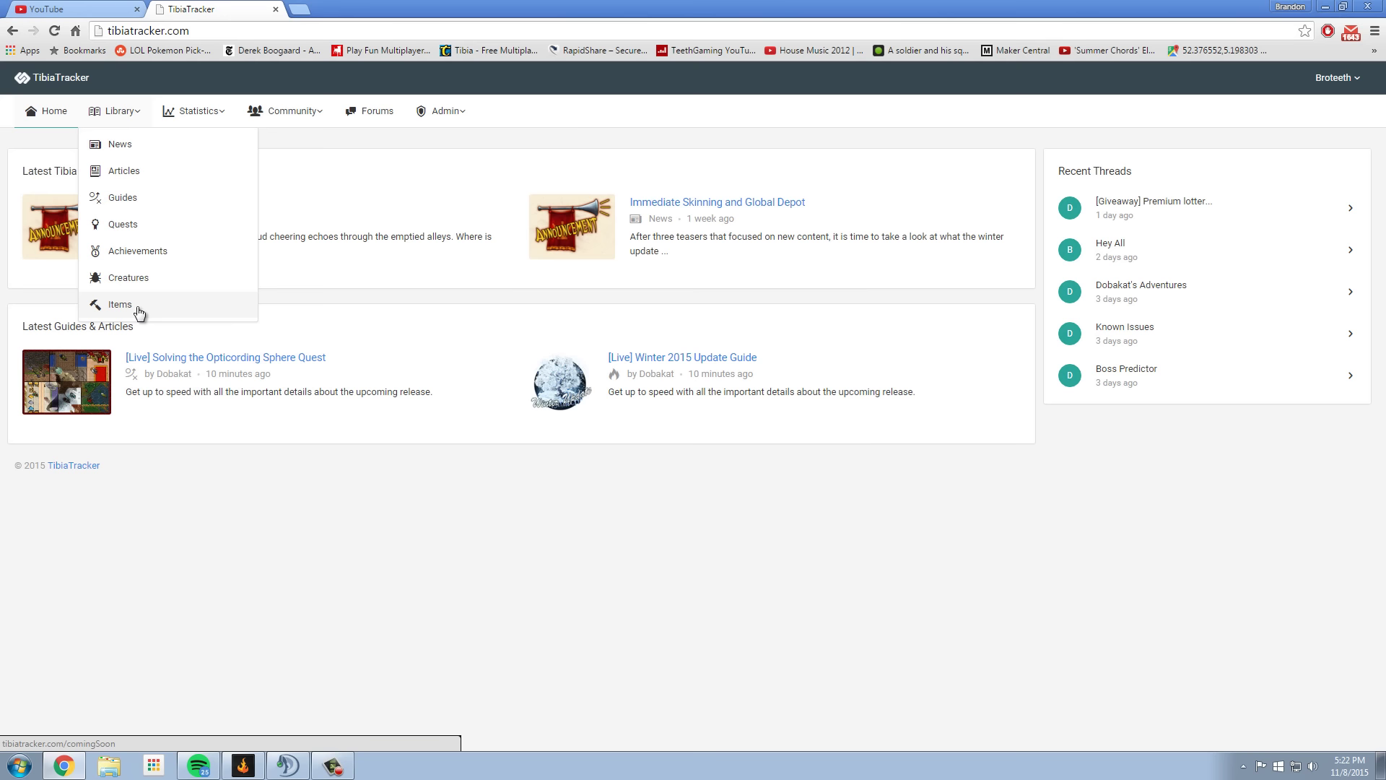
pyautogui.click(217, 119)
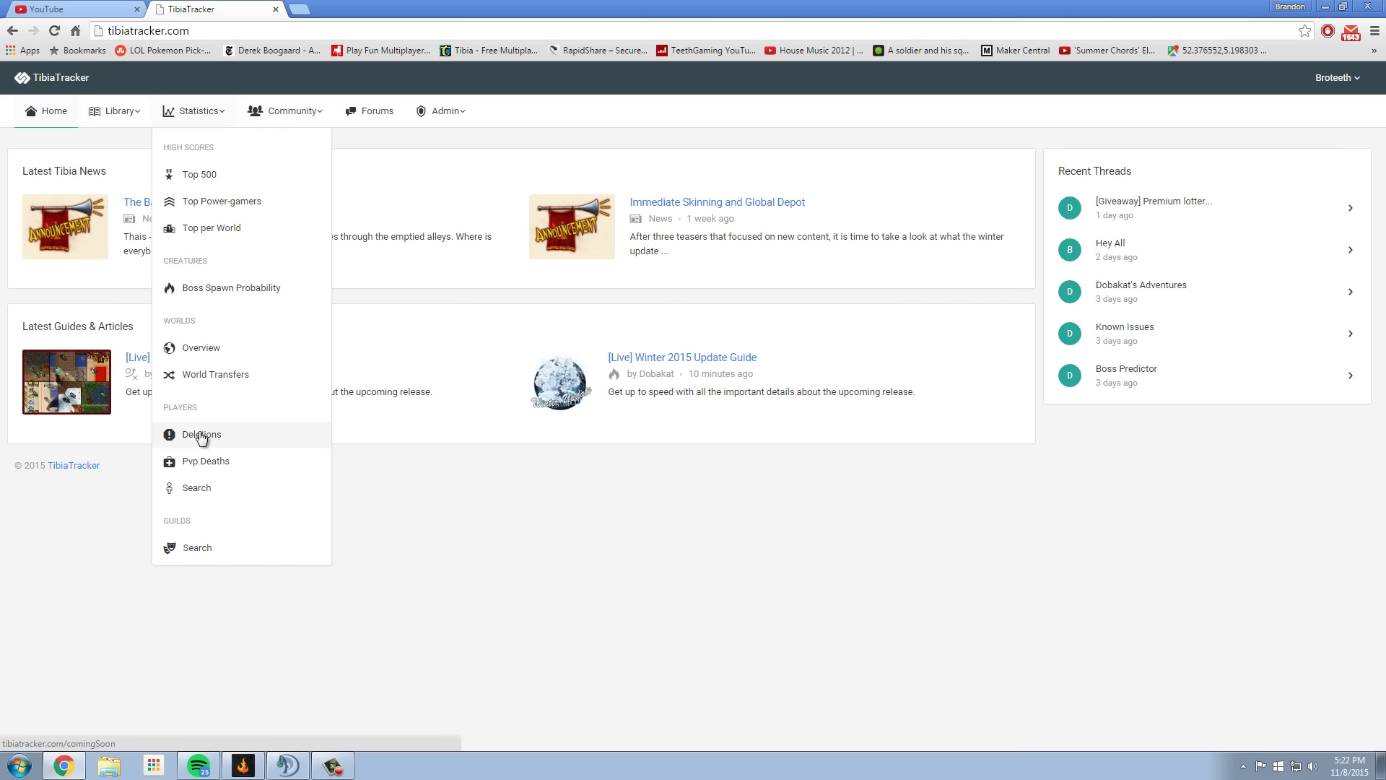
pyautogui.click(305, 111)
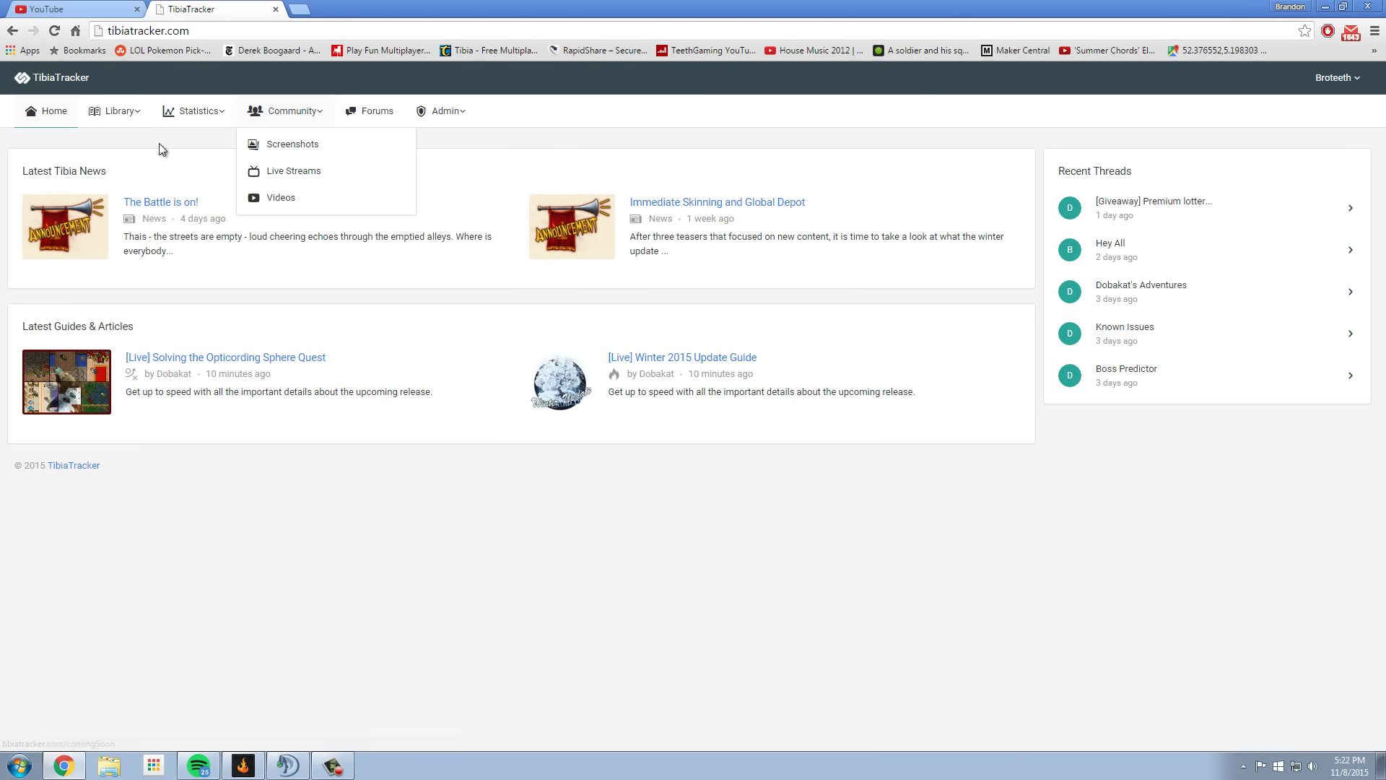
# Step: Open an unfinished Community page to reach Coming Soon, then go to the Forums overview
pyautogui.moveTo(196, 111)
pyautogui.click(211, 174)
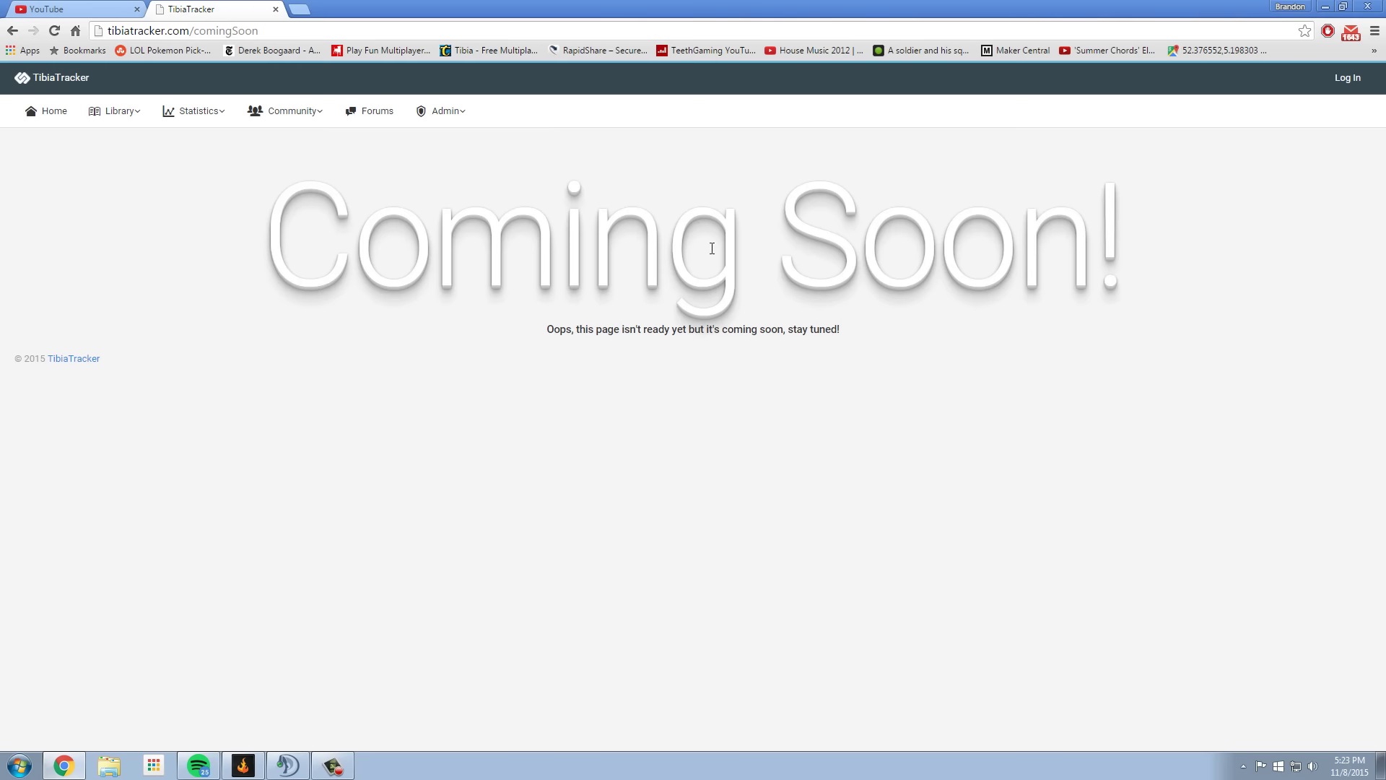
pyautogui.moveTo(1168, 256); pyautogui.dragTo(145, 238)
pyautogui.click(145, 239)
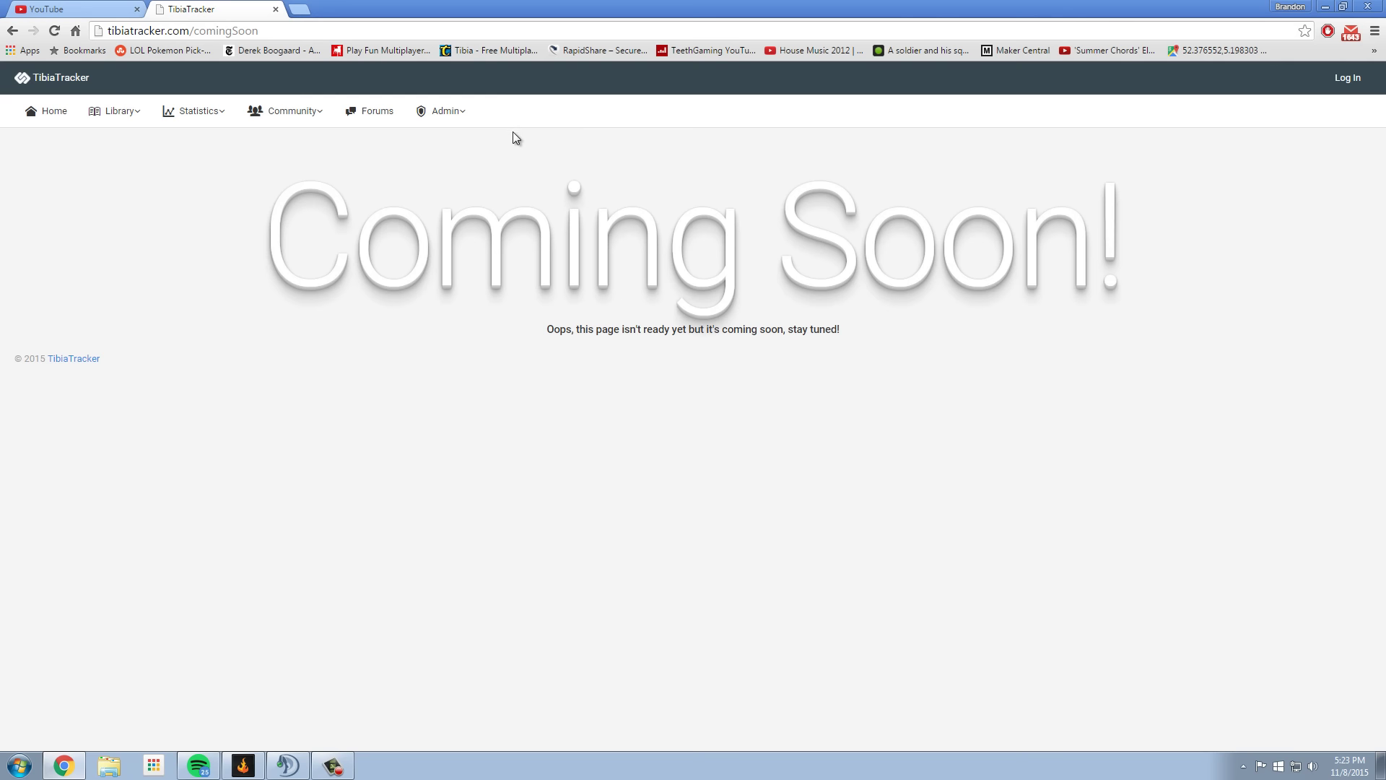
pyautogui.click(380, 114)
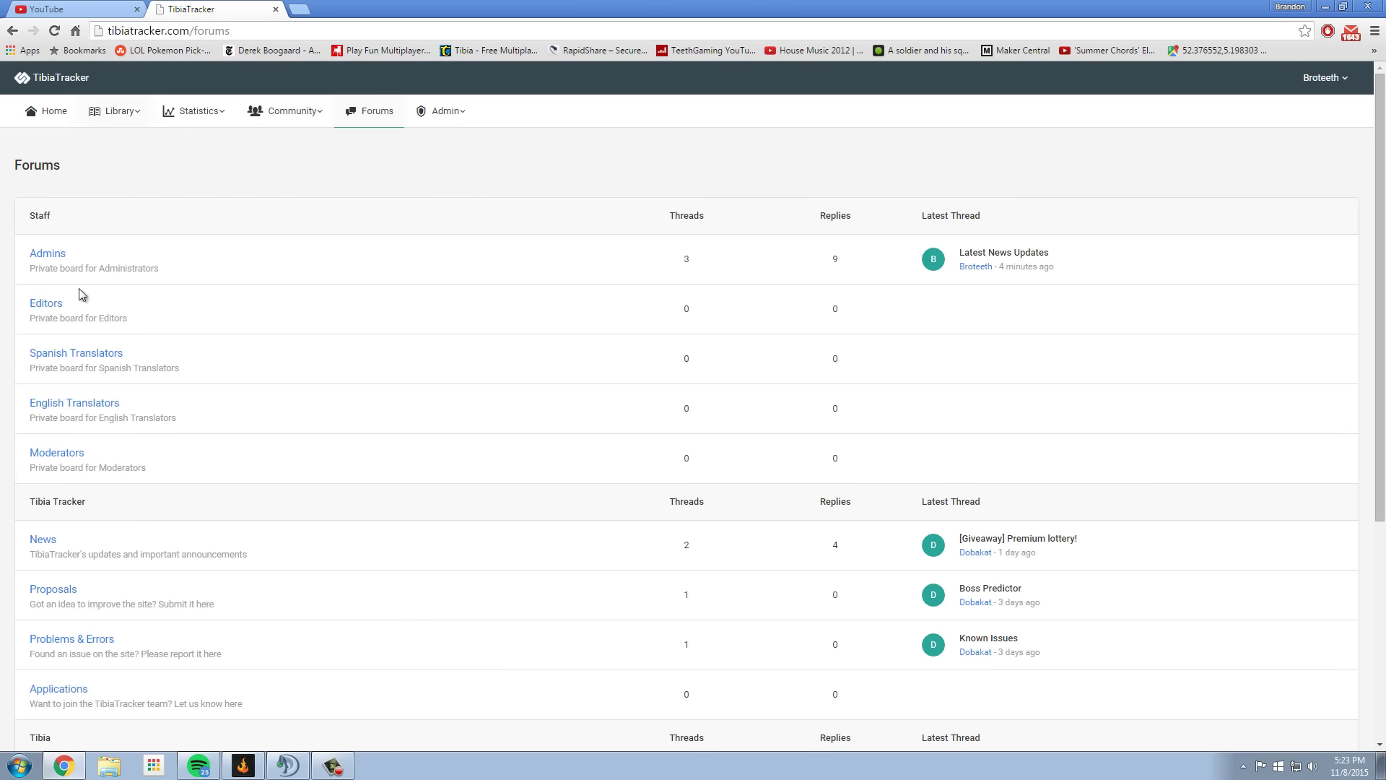
# Step: Scroll the forum list down to the Tibia boards and the English General Chat board
pyautogui.moveTo(81, 171)
pyautogui.mouseDown()
pyautogui.moveTo(34, 162)
pyautogui.moveTo(62, 232)
pyautogui.mouseUp()
pyautogui.click(72, 213)
pyautogui.scroll(-2, 855, 223)
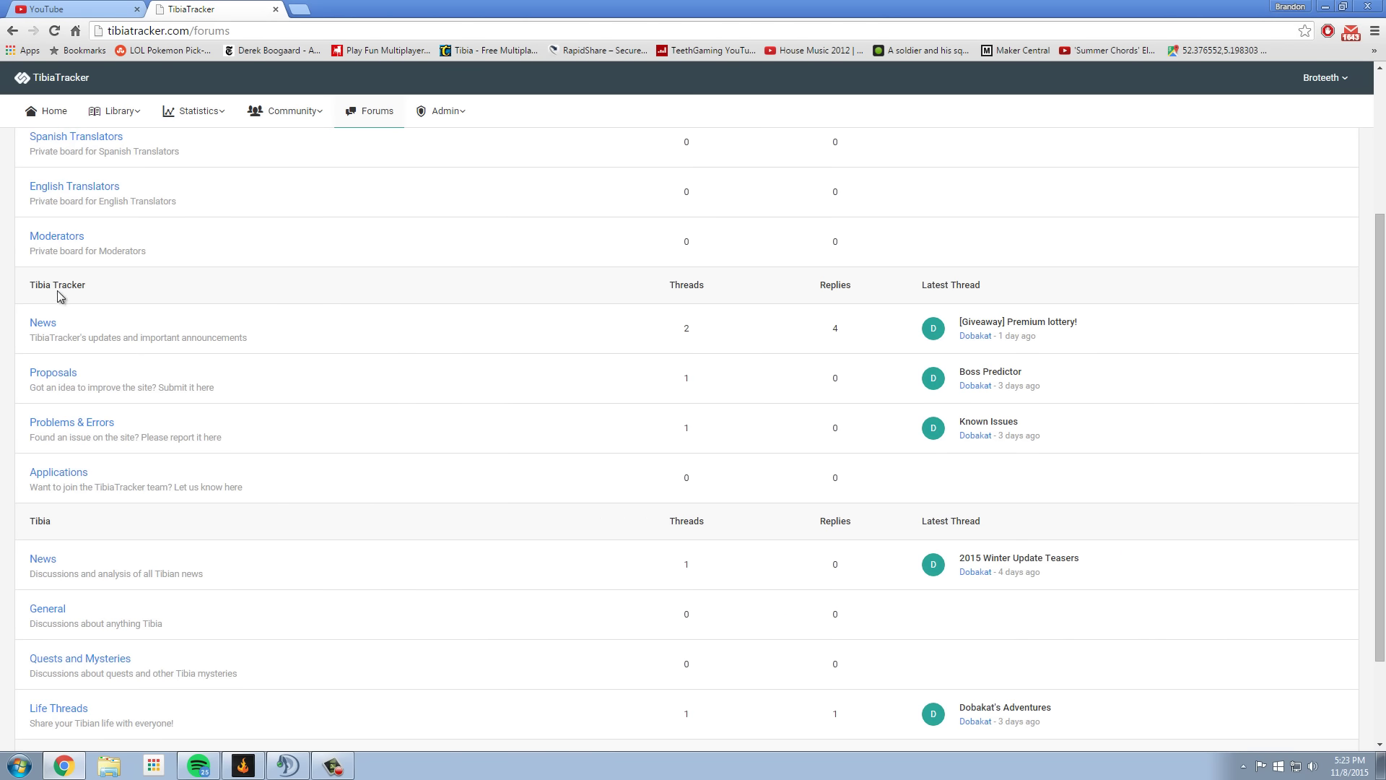
pyautogui.scroll(-1, 60, 433)
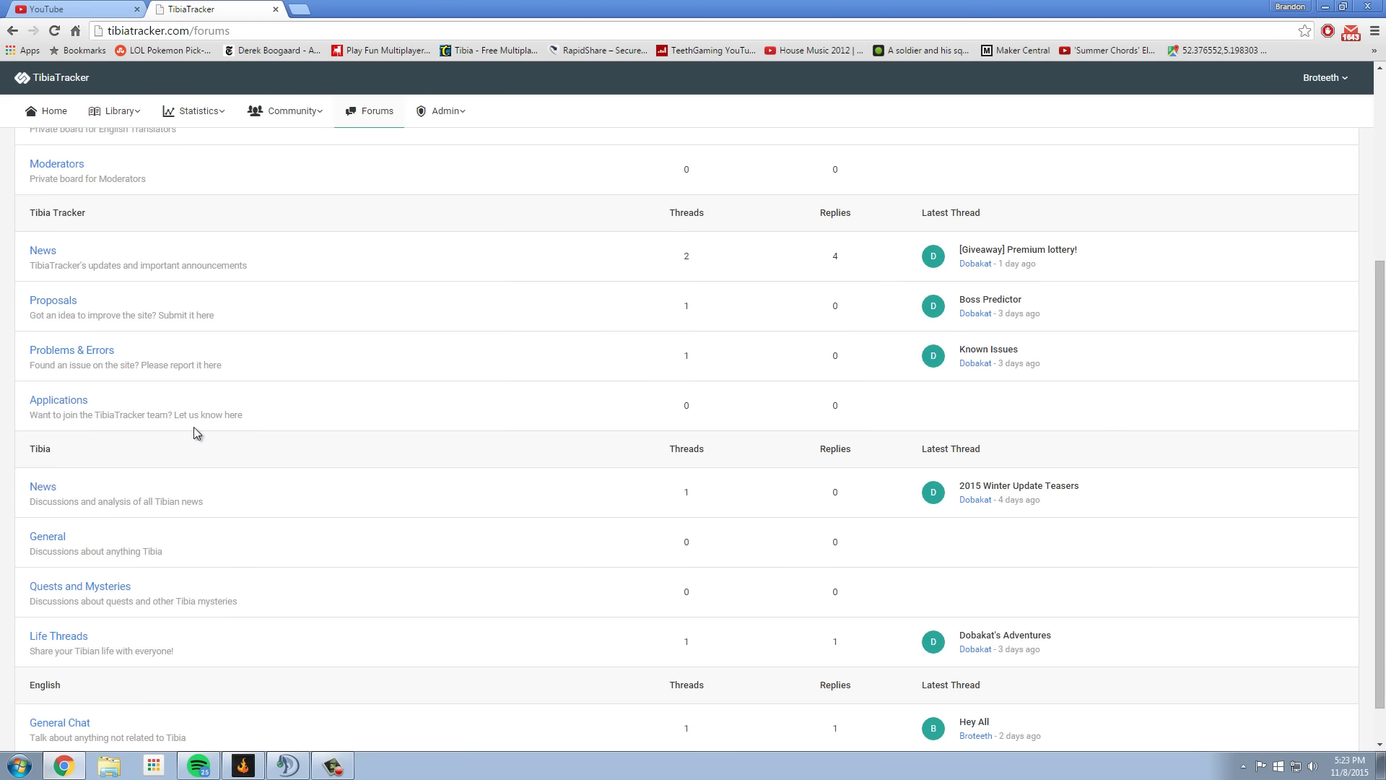
pyautogui.scroll(-1, 124, 455)
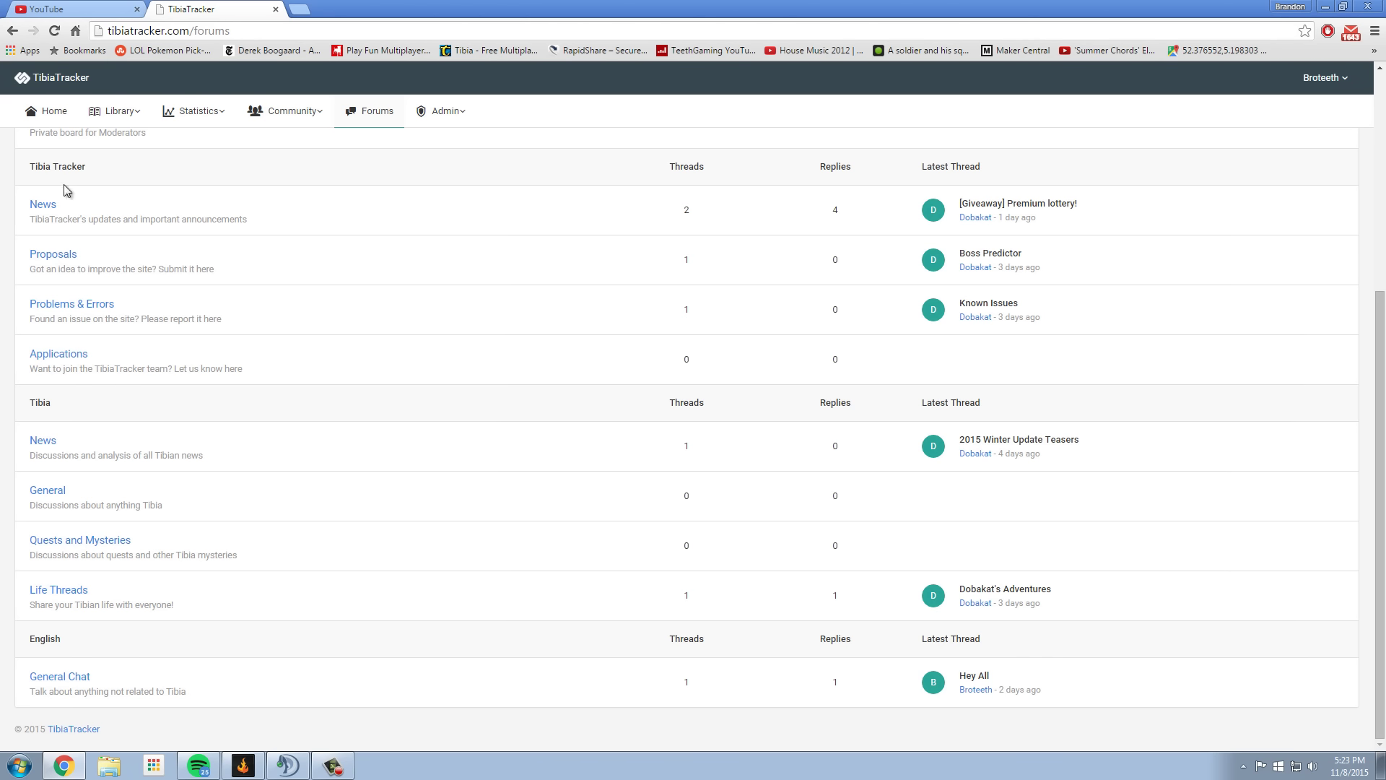
# Step: Open the '[Giveaway] Premium lottery!' thread and highlight the lottery sentence in the admin's post
pyautogui.click(1024, 207)
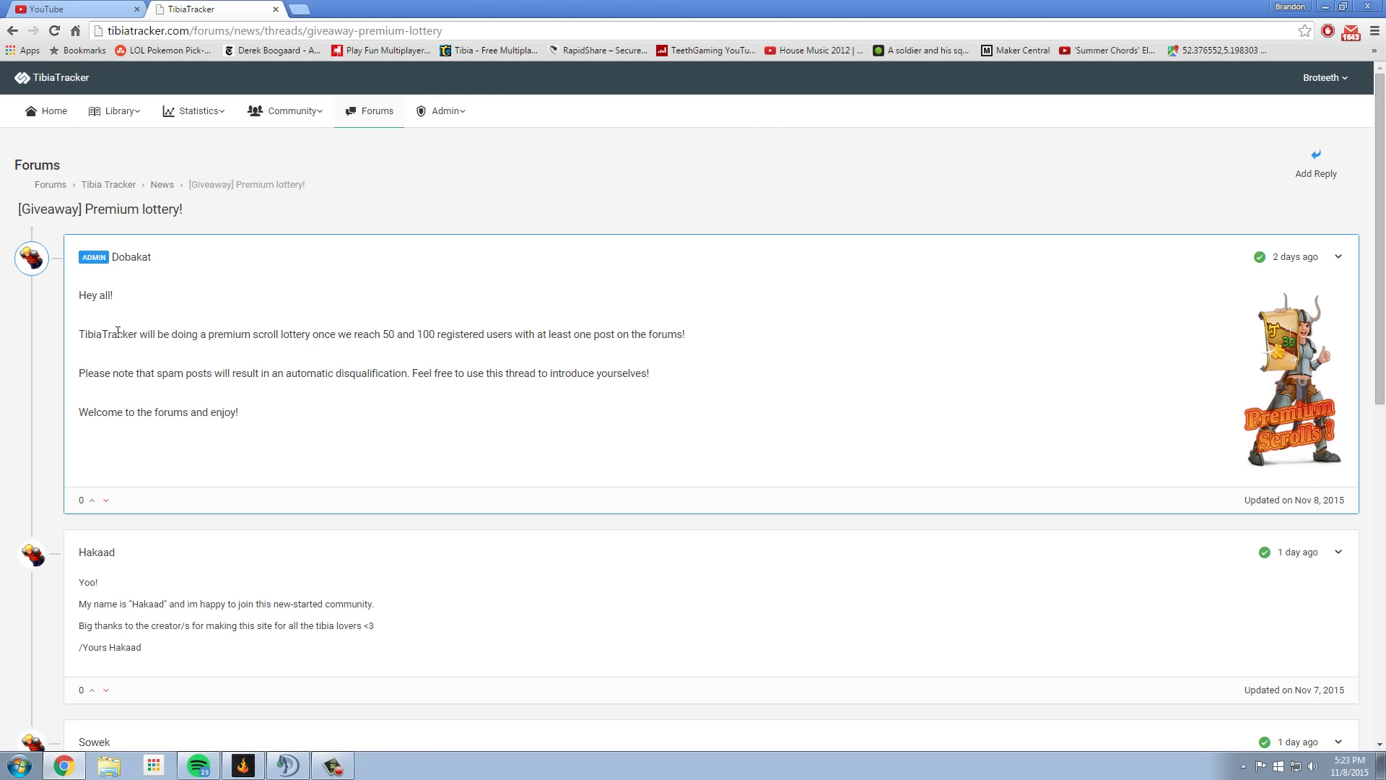
pyautogui.moveTo(86, 333); pyautogui.dragTo(206, 334)
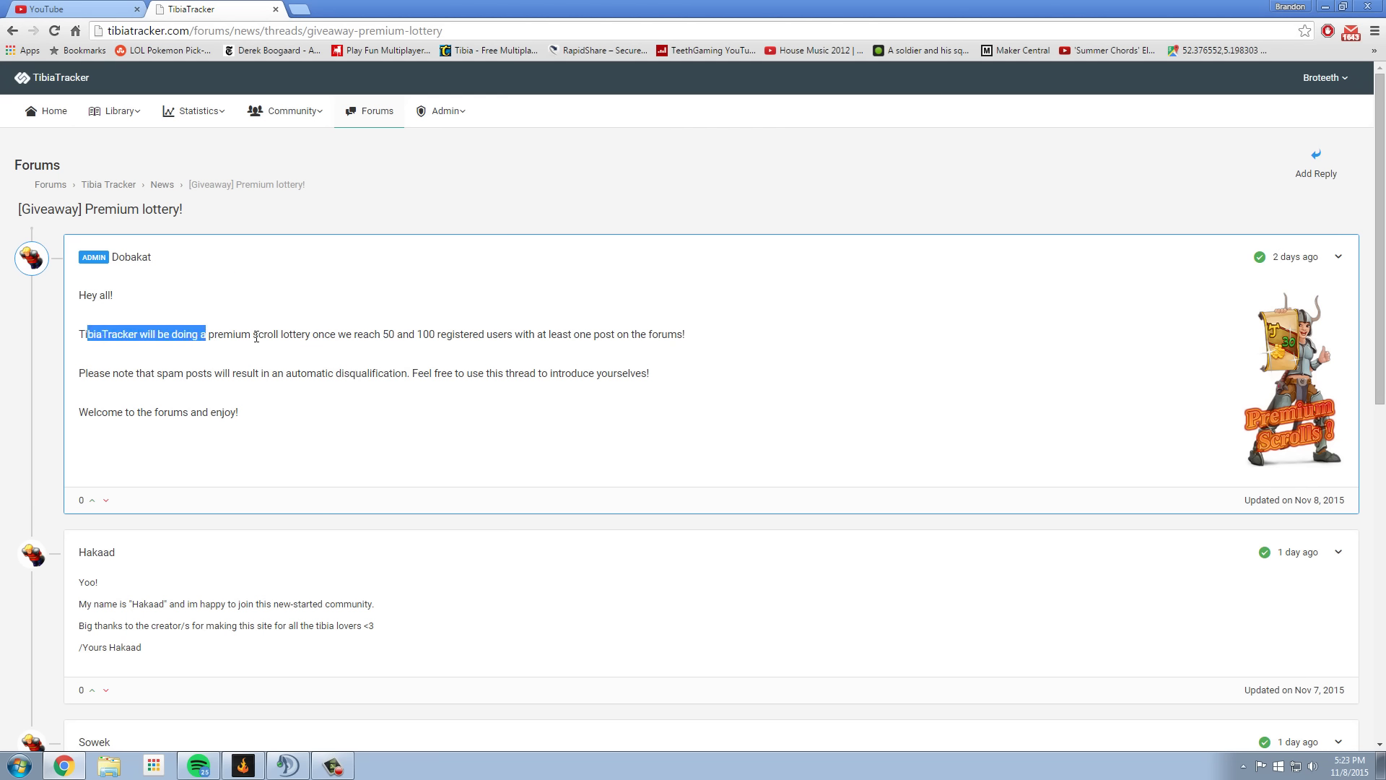
pyautogui.click(326, 332)
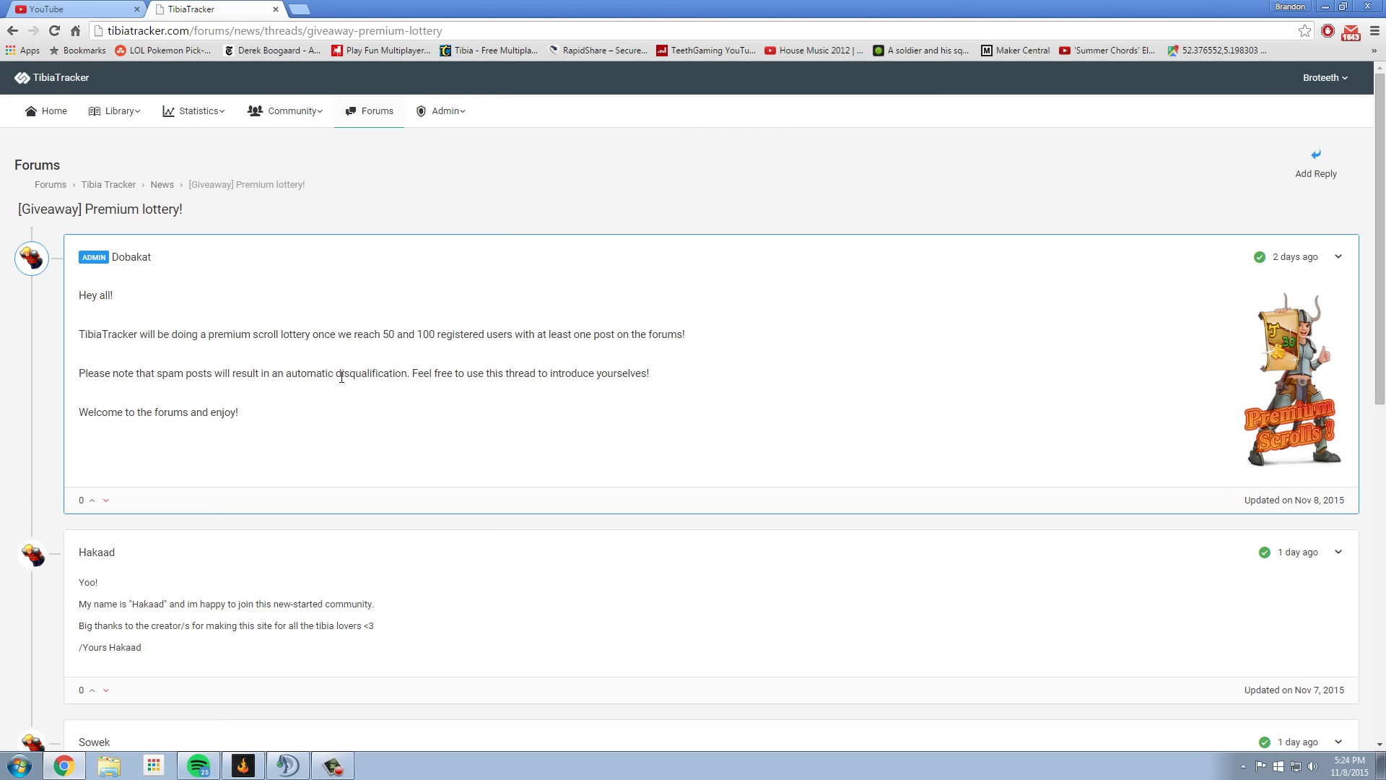
pyautogui.moveTo(413, 376); pyautogui.dragTo(574, 375)
pyautogui.click(574, 375)
# Step: Edit the opening post to delete 'scroll' so it reads 'premium lottery', and update the thread
pyautogui.click(1340, 262)
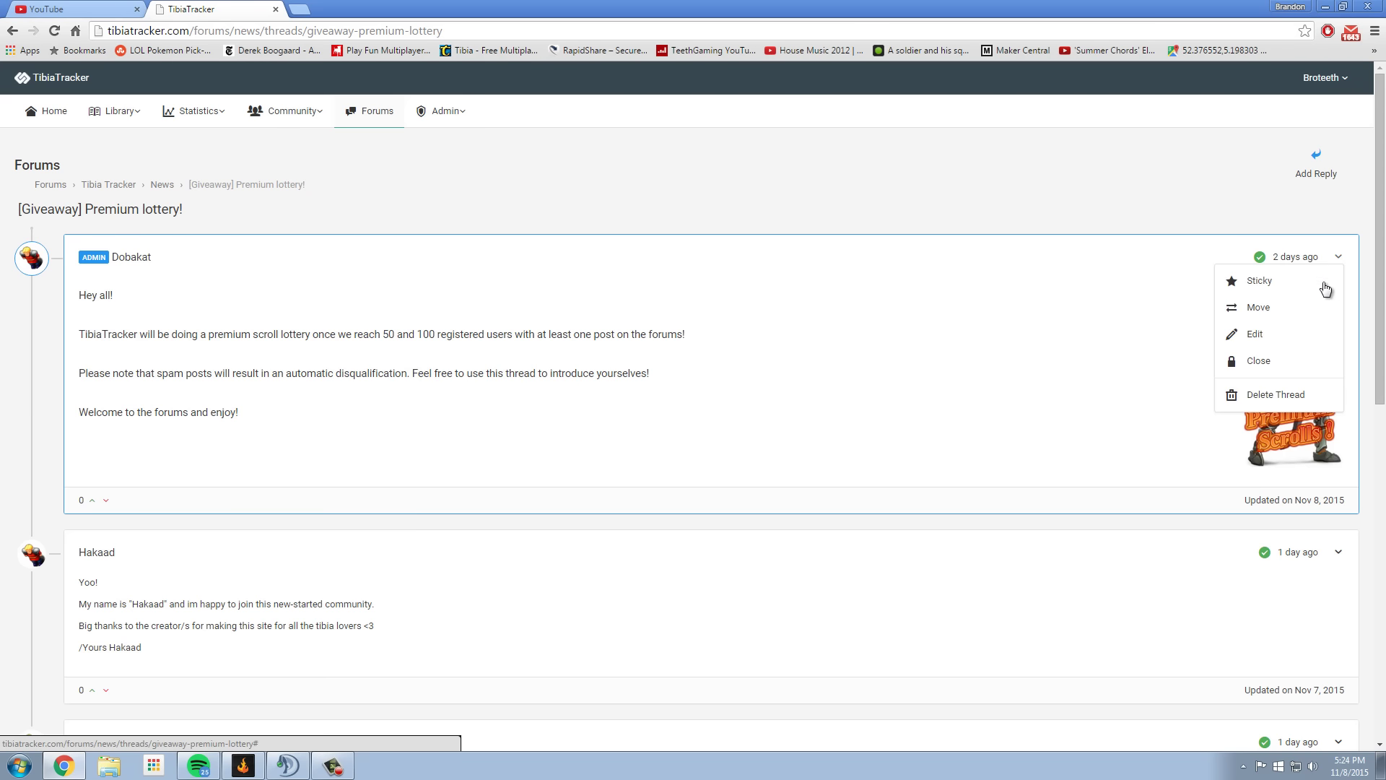
pyautogui.click(1266, 334)
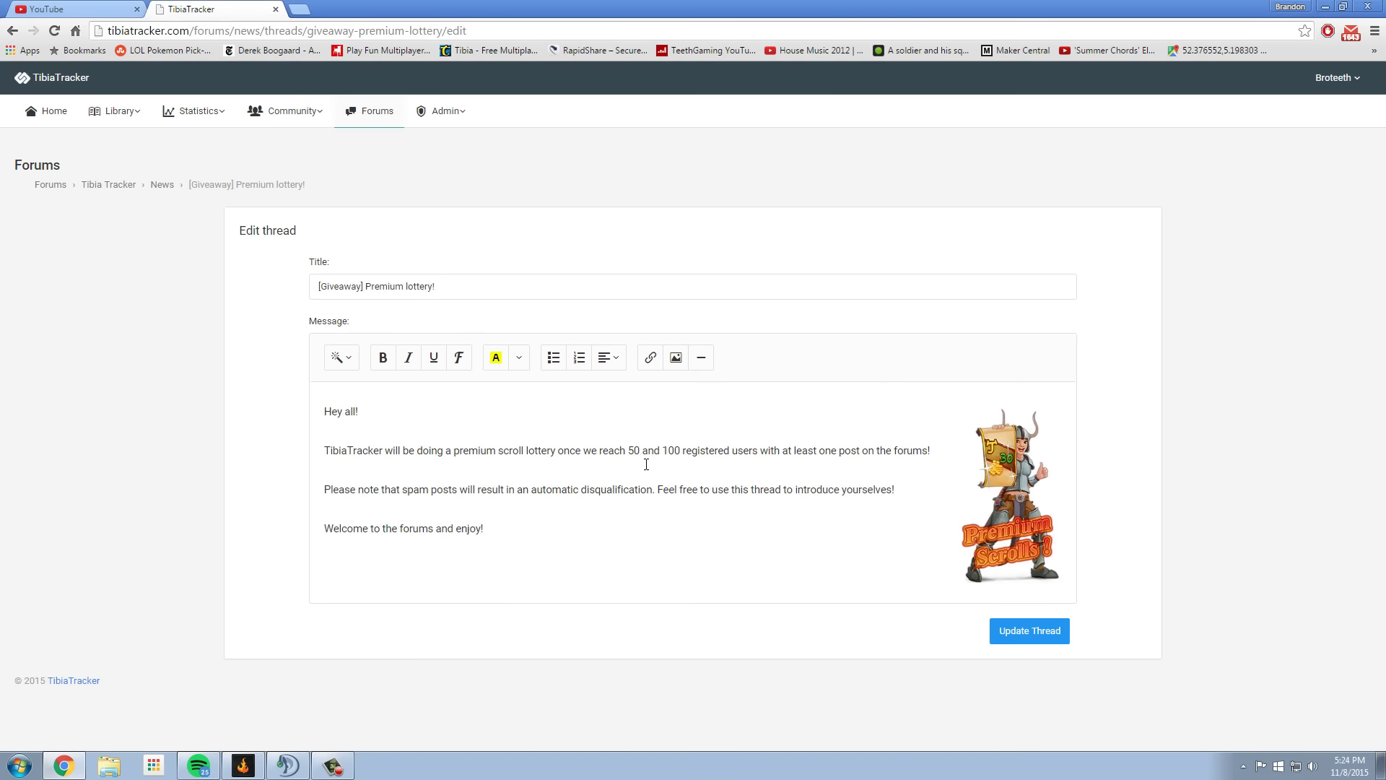
pyautogui.moveTo(526, 452); pyautogui.dragTo(518, 458)
pyautogui.press('BackSpace')
pyautogui.press('BackSpace')
pyautogui.press('BackSpace')
pyautogui.press('BackSpace')
pyautogui.press('BackSpace')
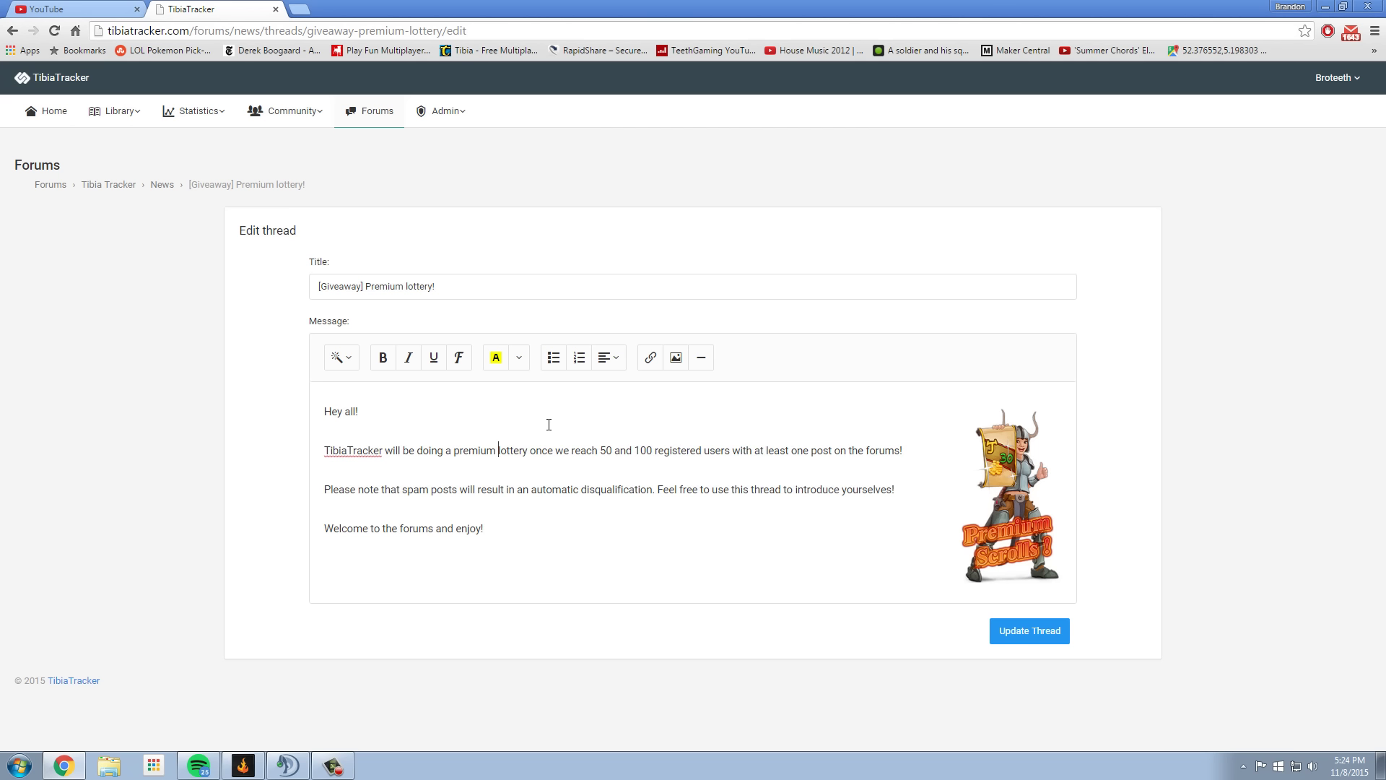
pyautogui.click(1025, 642)
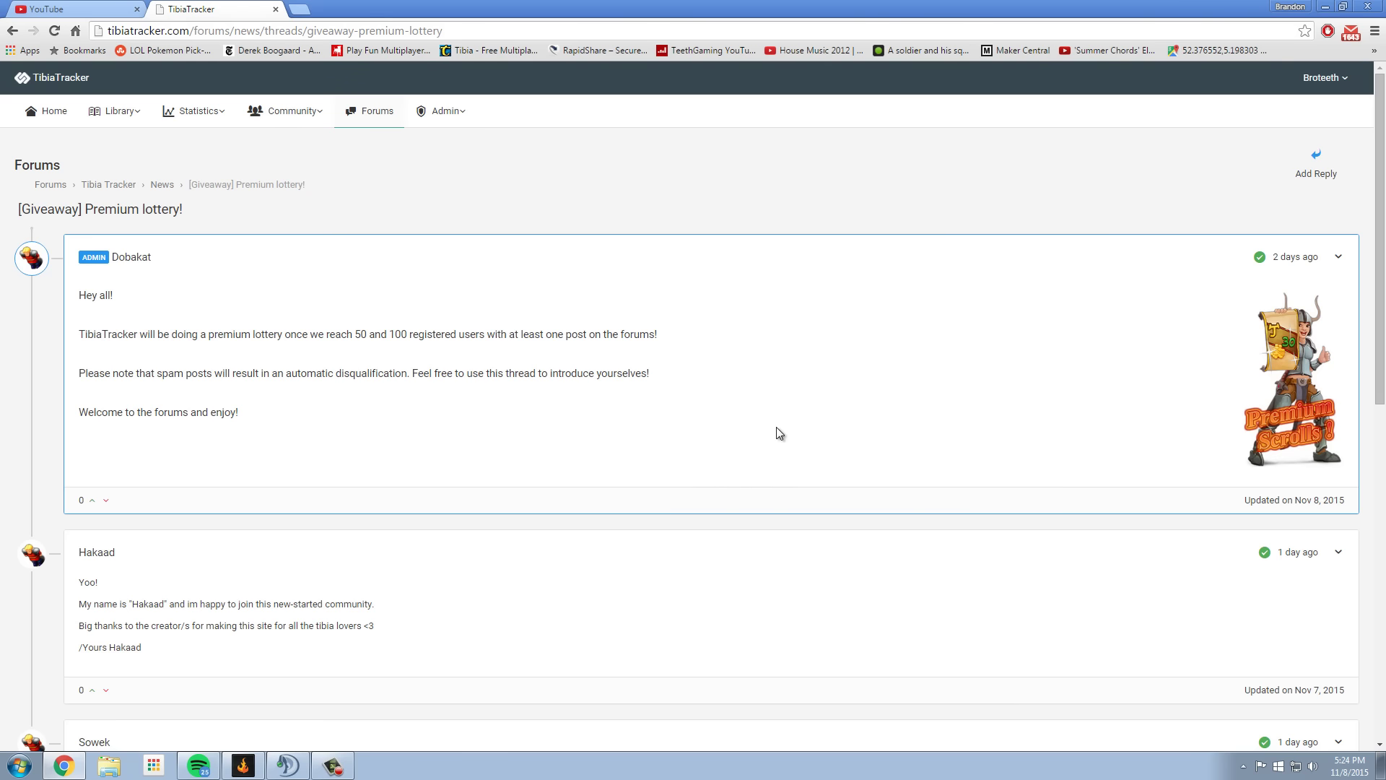
pyautogui.scroll(-4, 411, 480)
pyautogui.scroll(-3, 412, 480)
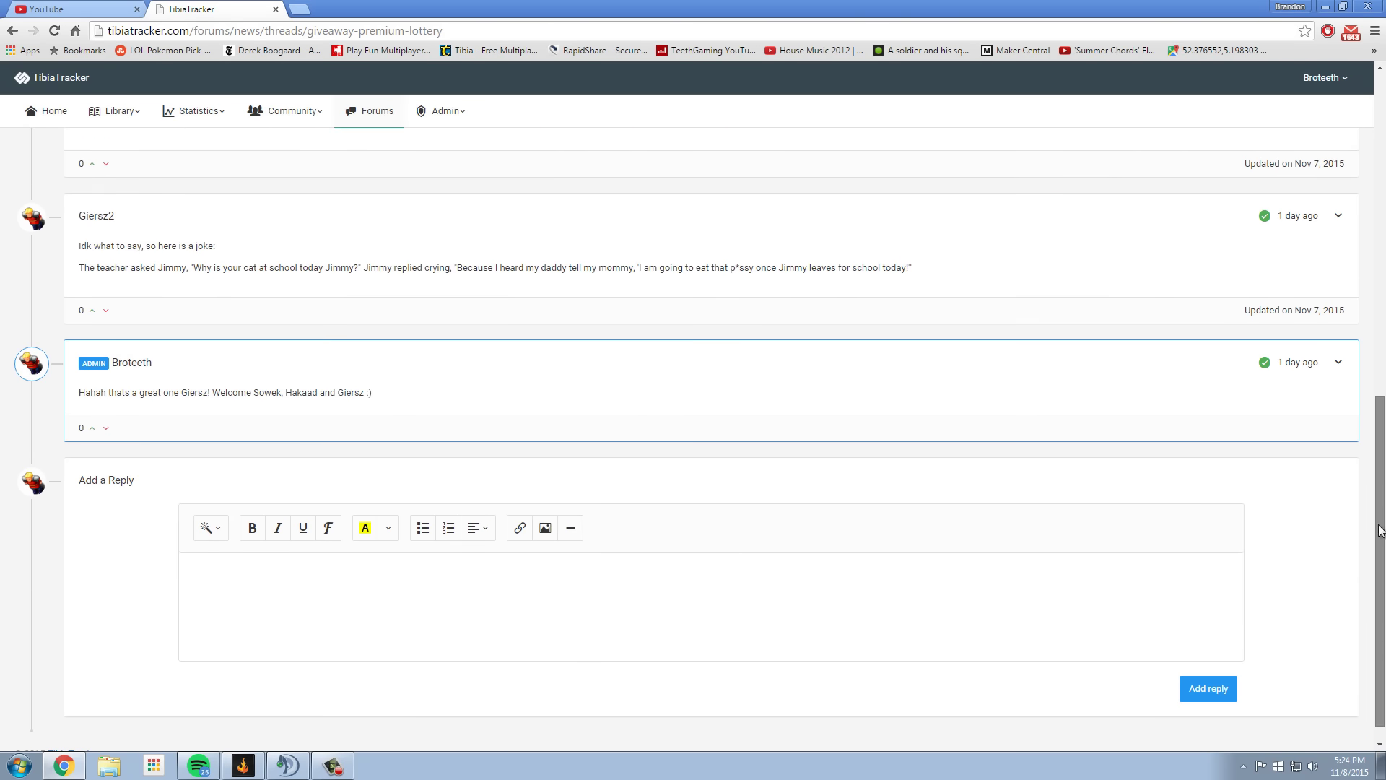
pyautogui.scroll(3, 206, 412)
pyautogui.scroll(1, 171, 306)
pyautogui.scroll(-1, 164, 406)
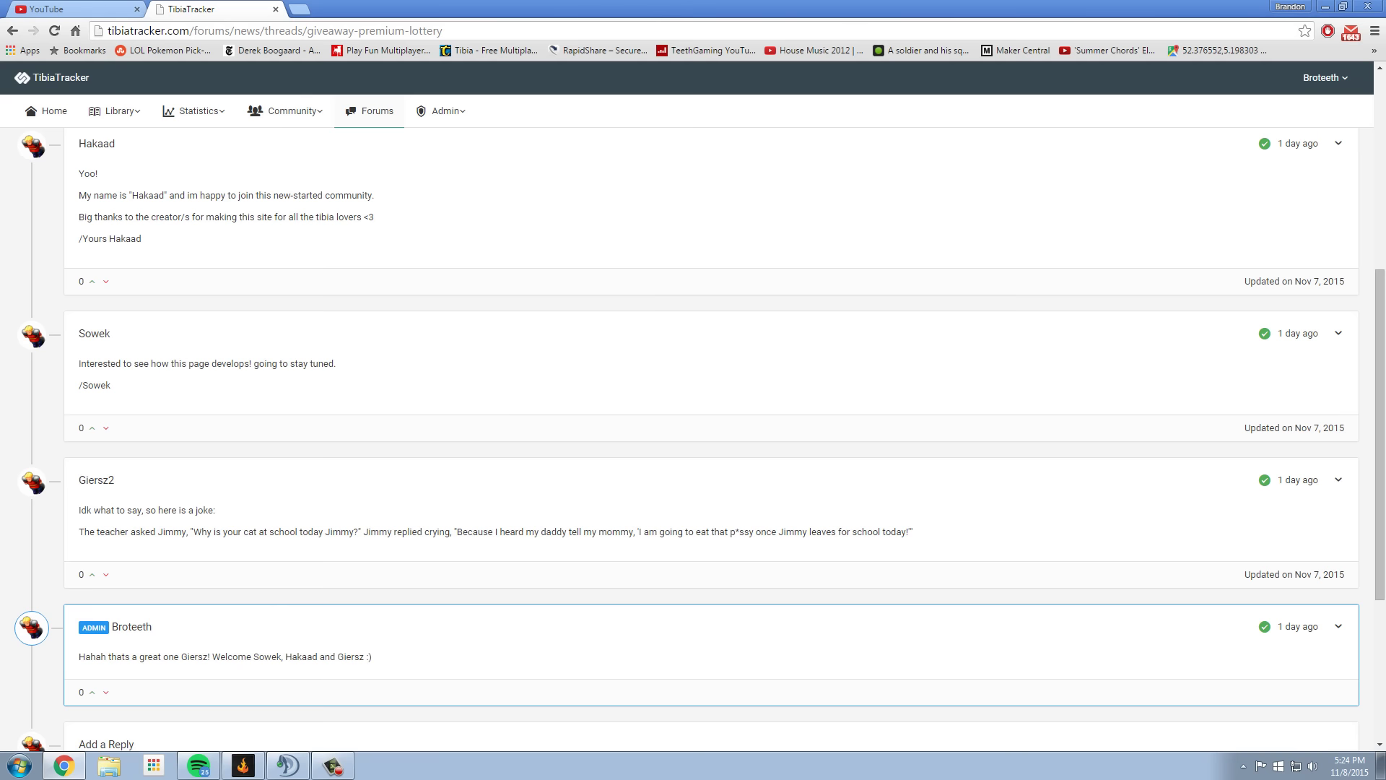
pyautogui.moveTo(1381, 280); pyautogui.dragTo(1382, 85)
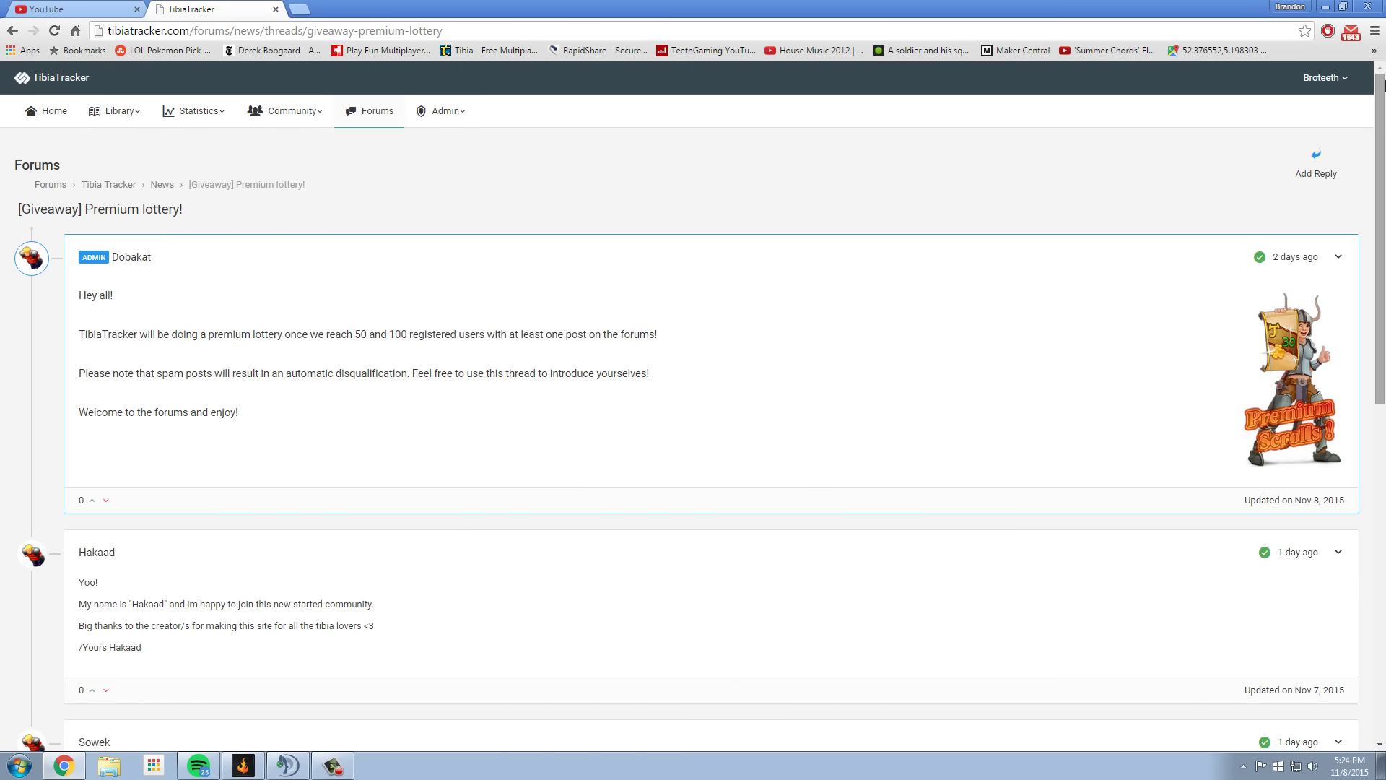